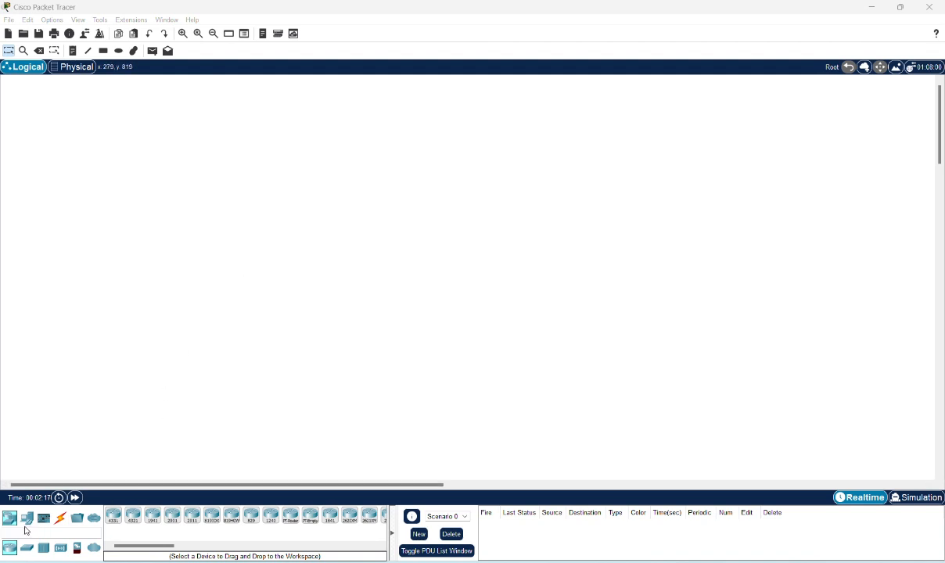
# - Place two PC end devices side by side in the empty logical workspace, with a wide gap between them
pyautogui.click(26, 521)
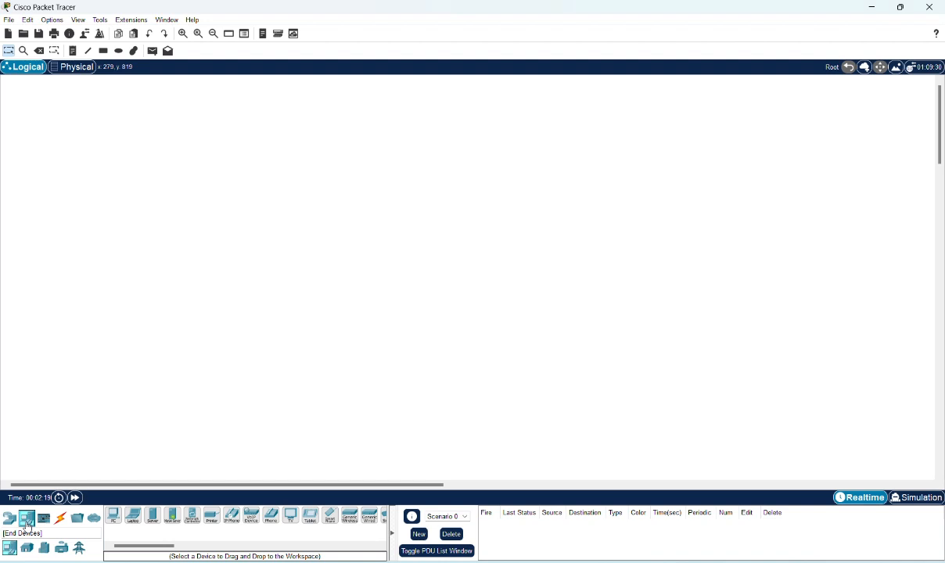
pyautogui.click(115, 518)
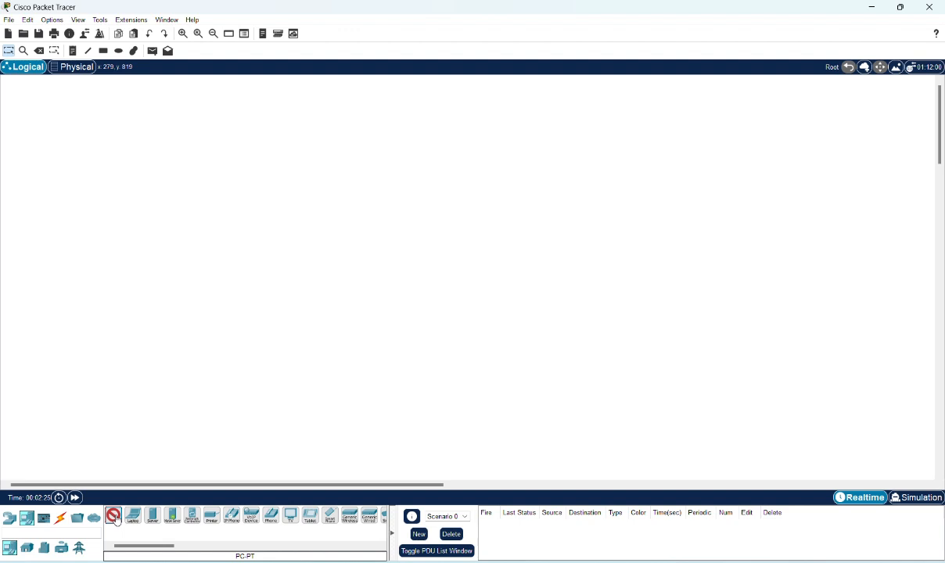
pyautogui.click(108, 272)
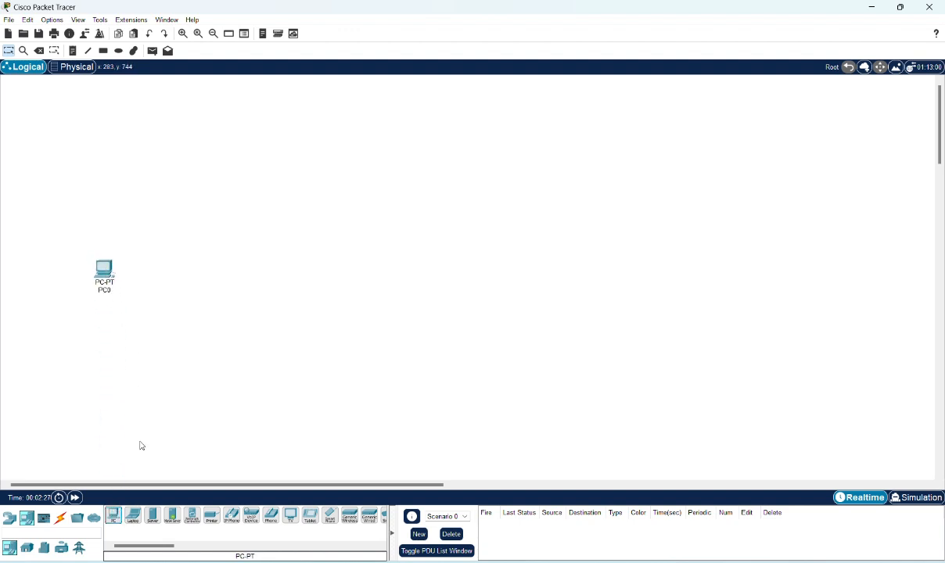
pyautogui.click(113, 514)
pyautogui.click(295, 278)
# - Connect PC1's FastEthernet0 port to PC0's FastEthernet0 port with a Copper Cross-Over cable
pyautogui.click(60, 518)
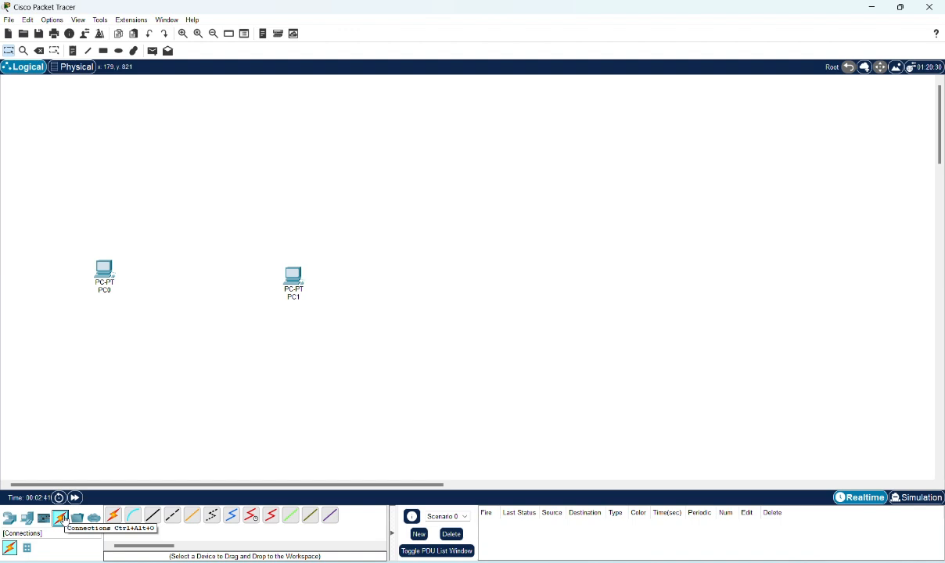
pyautogui.click(153, 516)
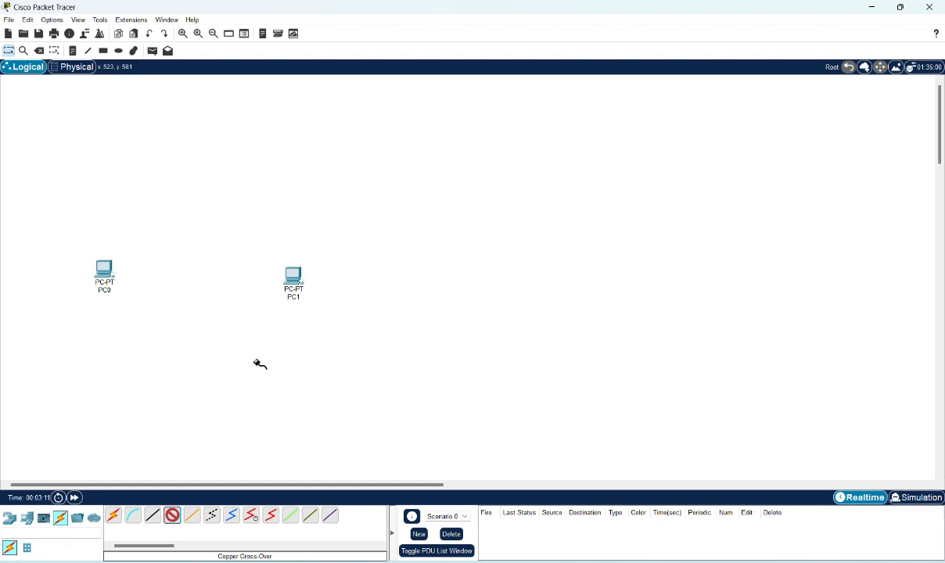
pyautogui.click(287, 272)
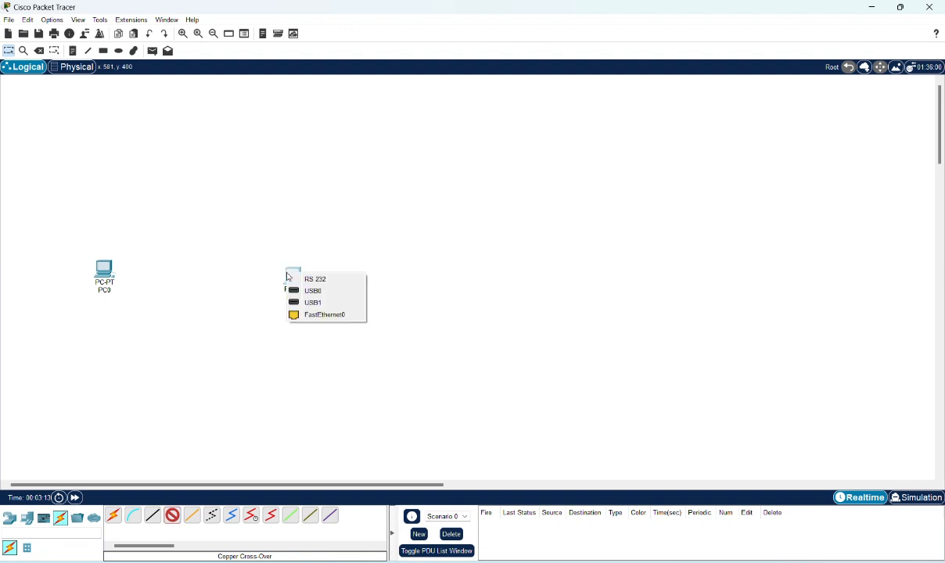
pyautogui.click(308, 316)
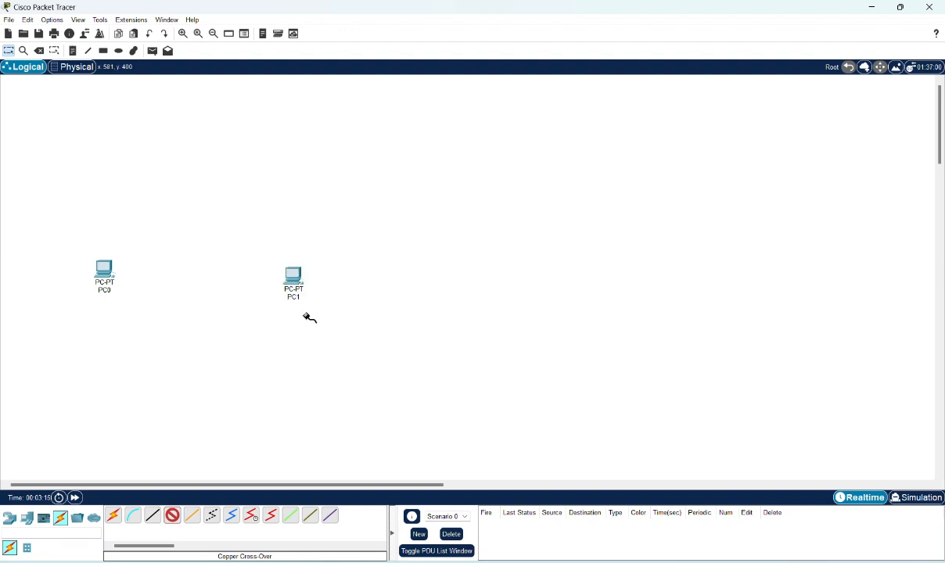
pyautogui.click(113, 269)
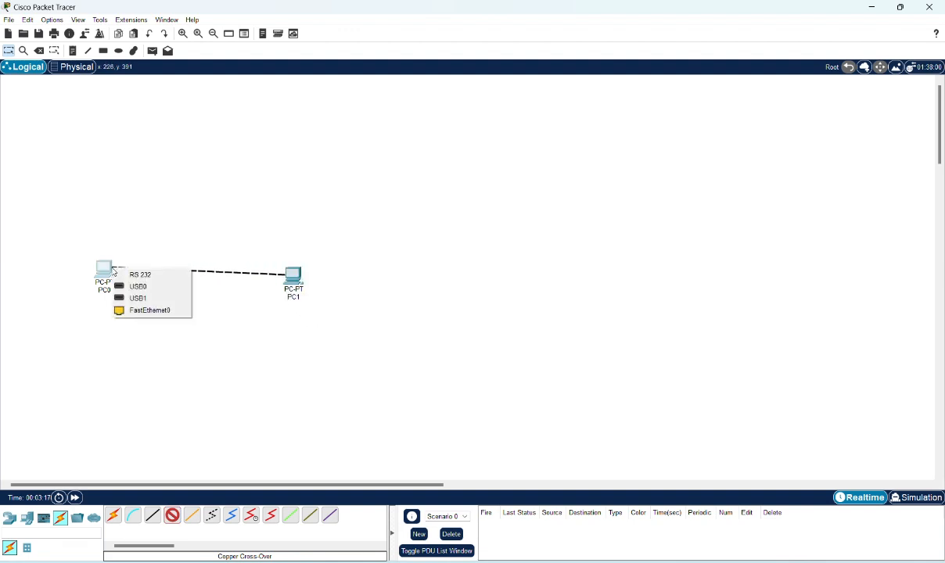
pyautogui.click(141, 311)
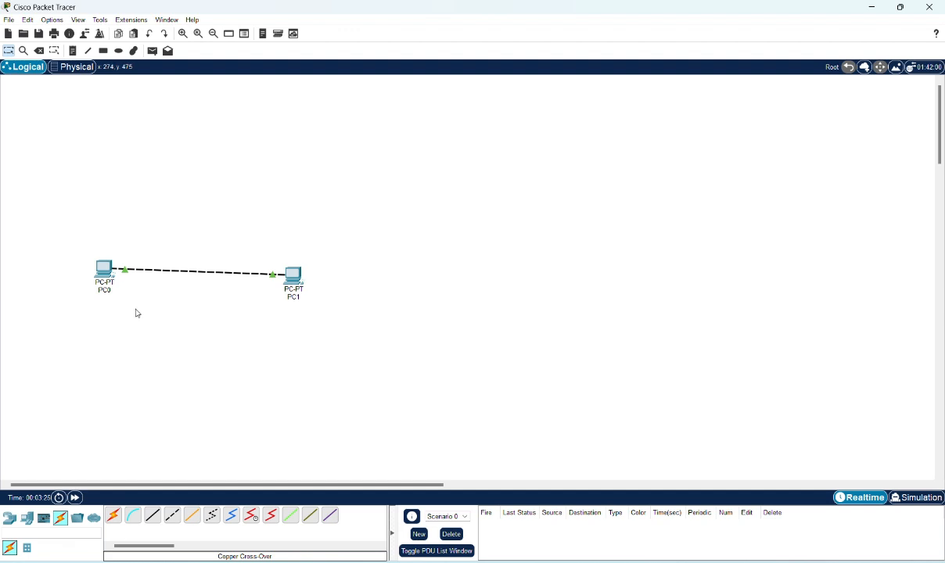
# - Give PC0 the static IPv4 address 192.168.1.1 with subnet mask 255.255.255.0, and close its window
pyautogui.click(106, 270)
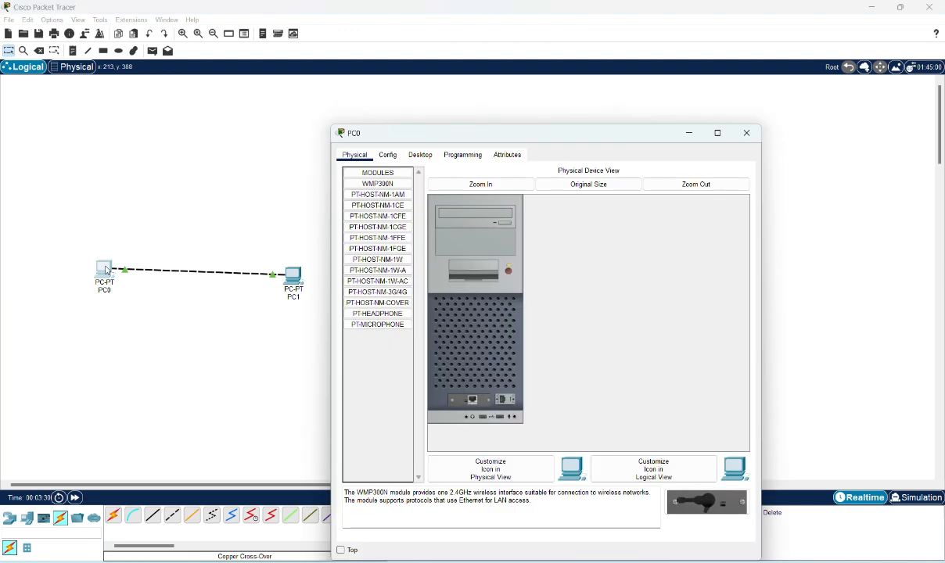
pyautogui.click(421, 156)
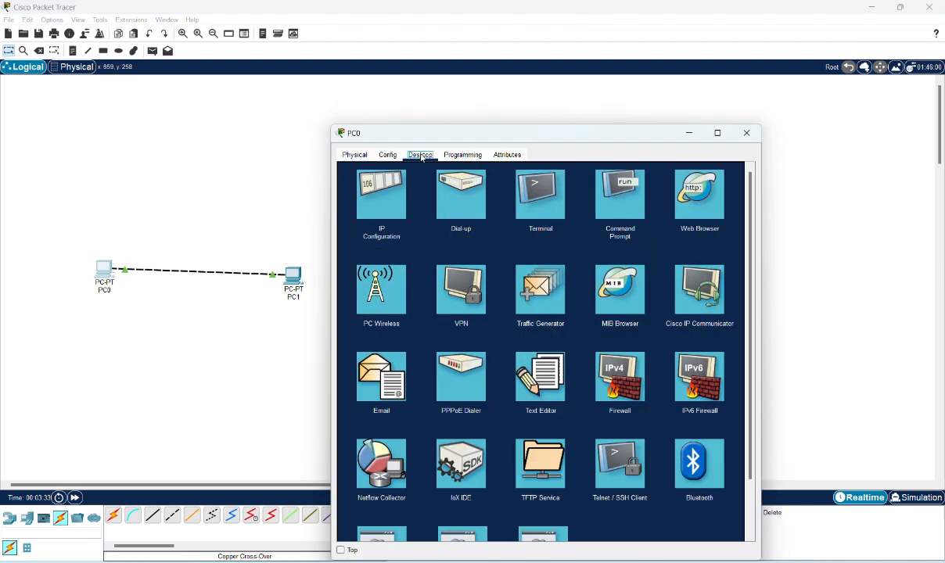
pyautogui.click(394, 201)
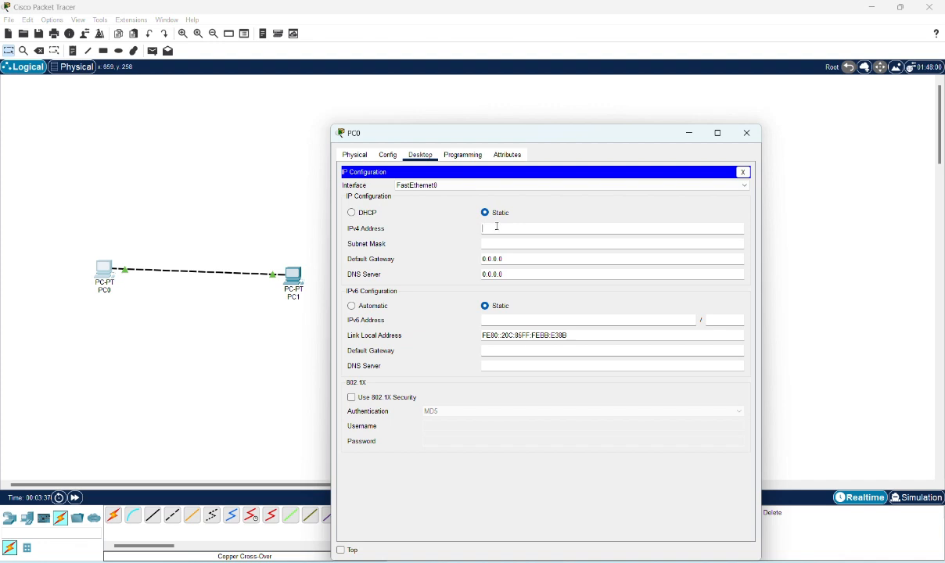
pyautogui.write('192.168.1.1')
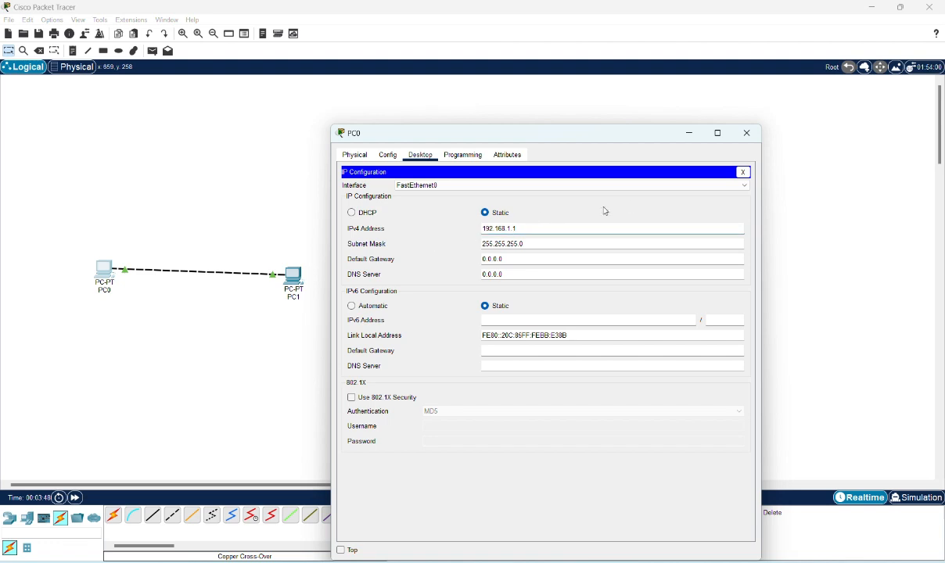
pyautogui.click(747, 133)
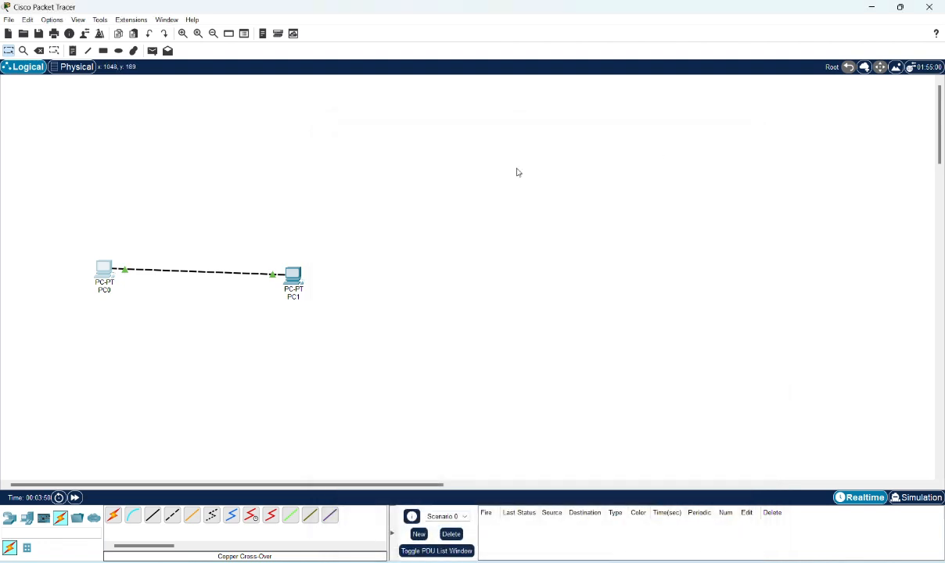
# - Give PC1 the static IPv4 address 192.168.1.2 and close its window
pyautogui.click(296, 278)
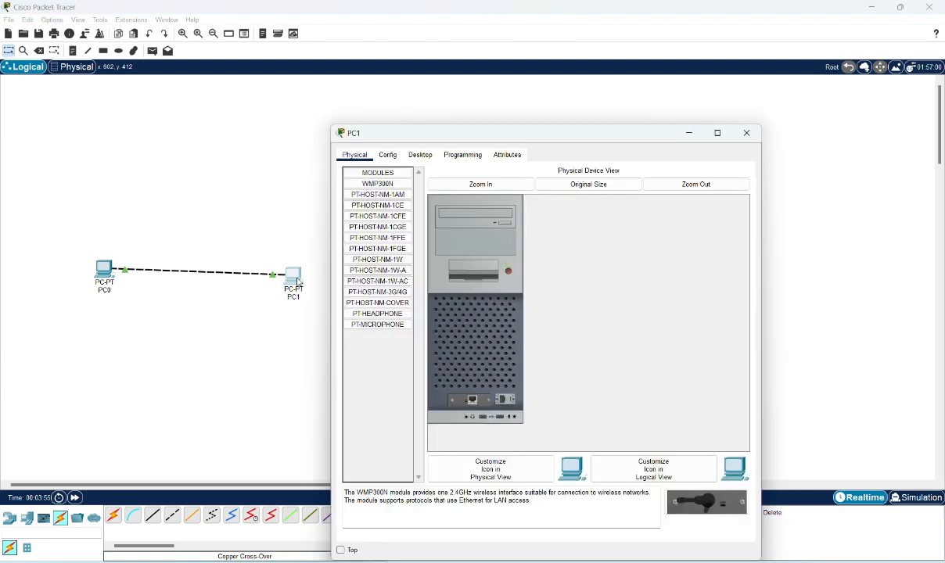
pyautogui.click(420, 155)
pyautogui.click(391, 197)
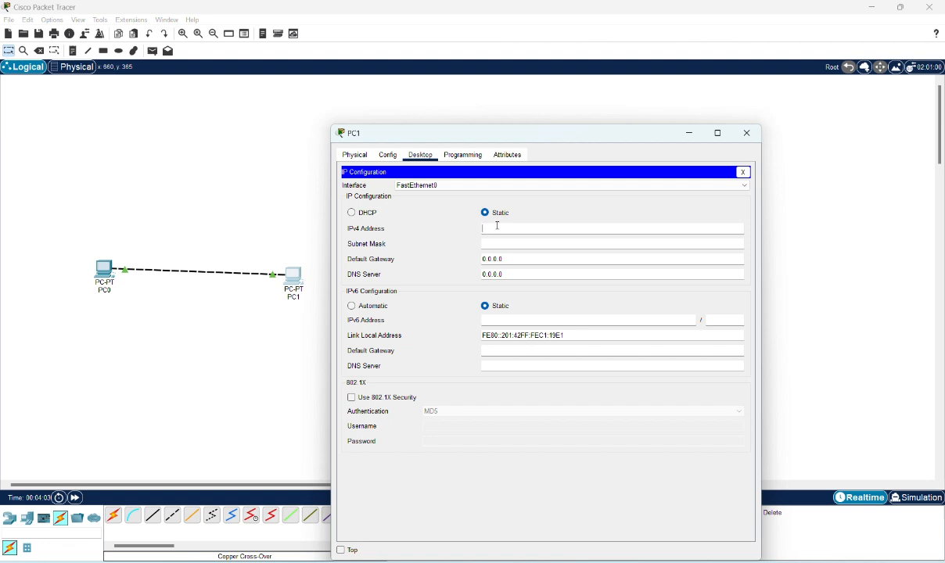
pyautogui.write('192.168.1.2')
pyautogui.click(742, 139)
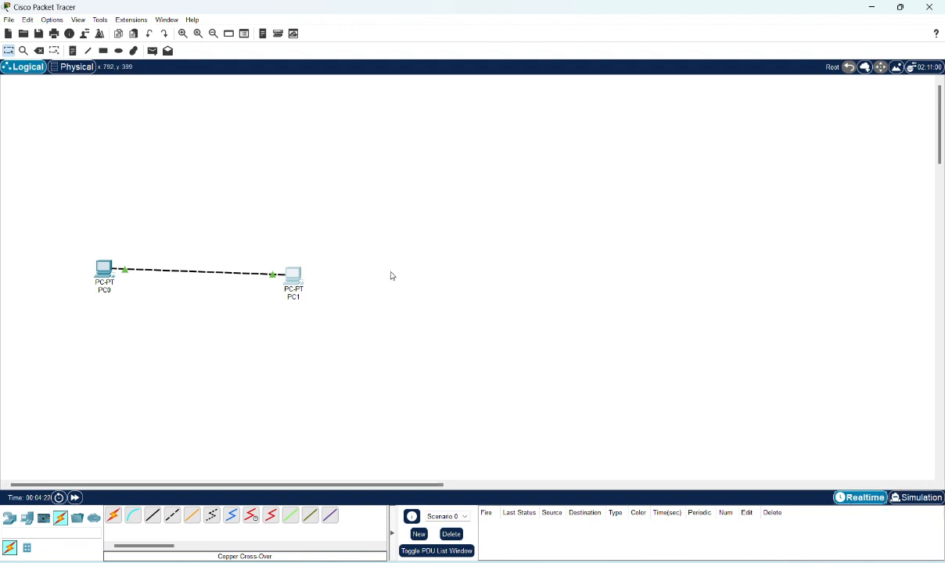
# - Ping 192.168.1.2 from PC0's Command Prompt, check the packet loss in the statistics, and close the window
pyautogui.click(104, 272)
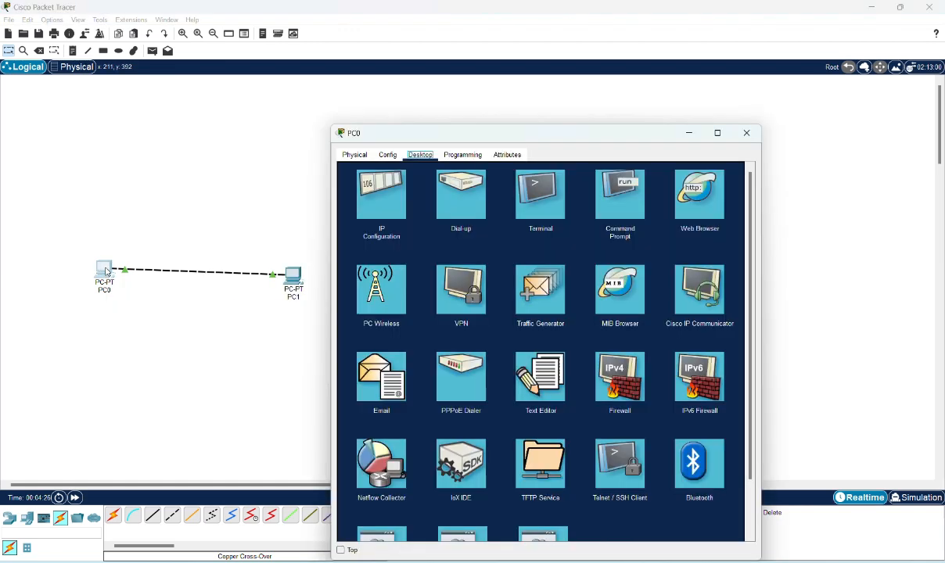
pyautogui.click(630, 201)
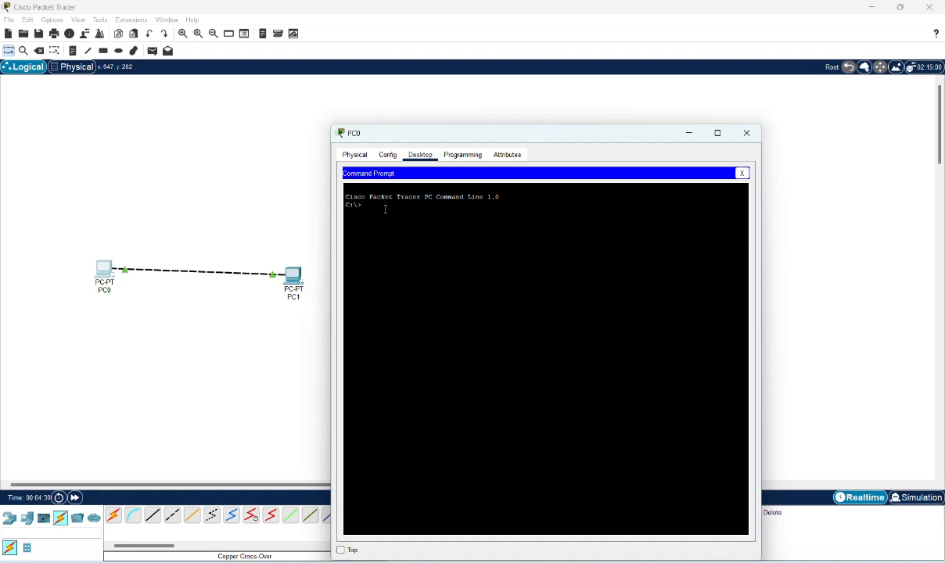
pyautogui.write('P')
pyautogui.press('BackSpace')
pyautogui.write('ping 192.168.1.2')
pyautogui.press('Return')
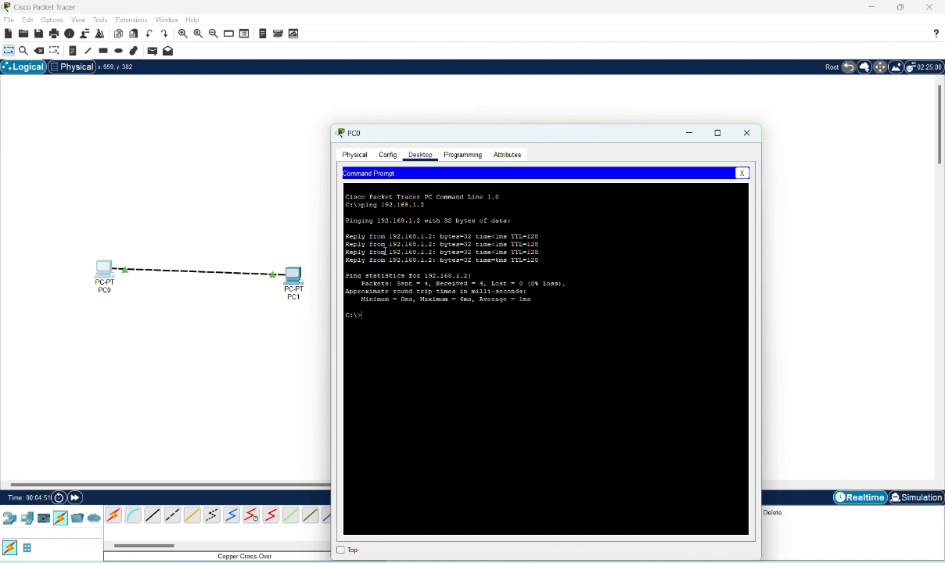
pyautogui.moveTo(522, 285); pyautogui.dragTo(494, 288)
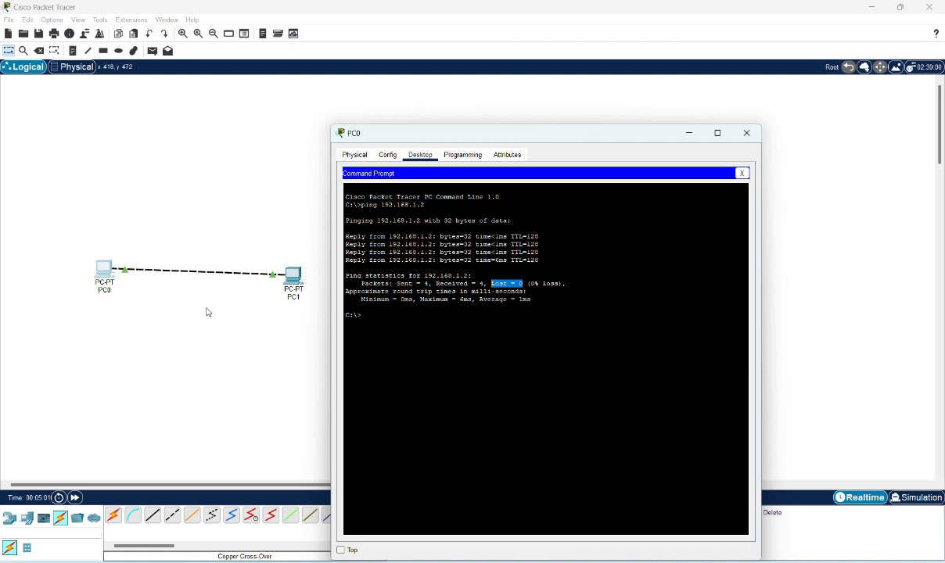
pyautogui.click(739, 133)
# - Ping 192.168.1.1 from PC1's Command Prompt, check the packet loss in the statistics, and leave the window
pyautogui.click(296, 272)
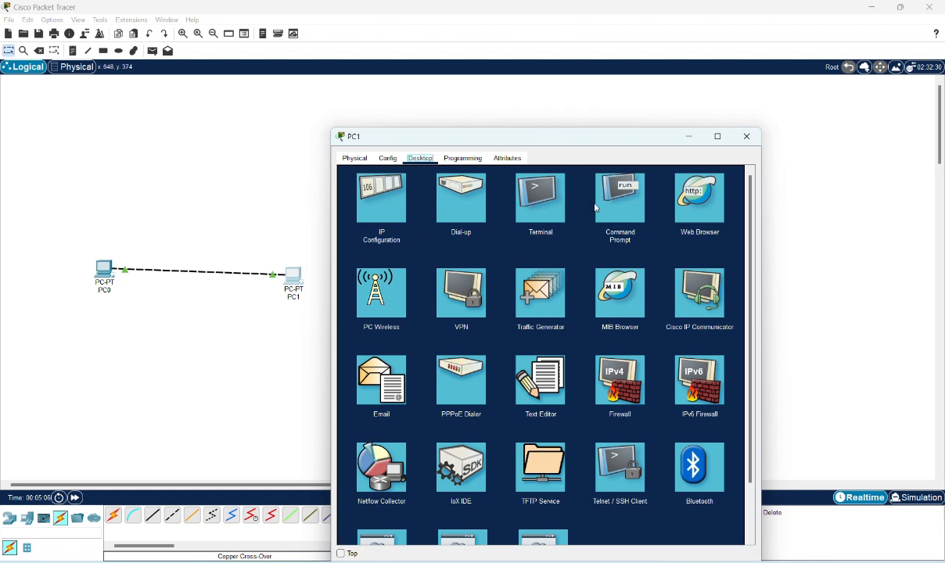
pyautogui.click(618, 201)
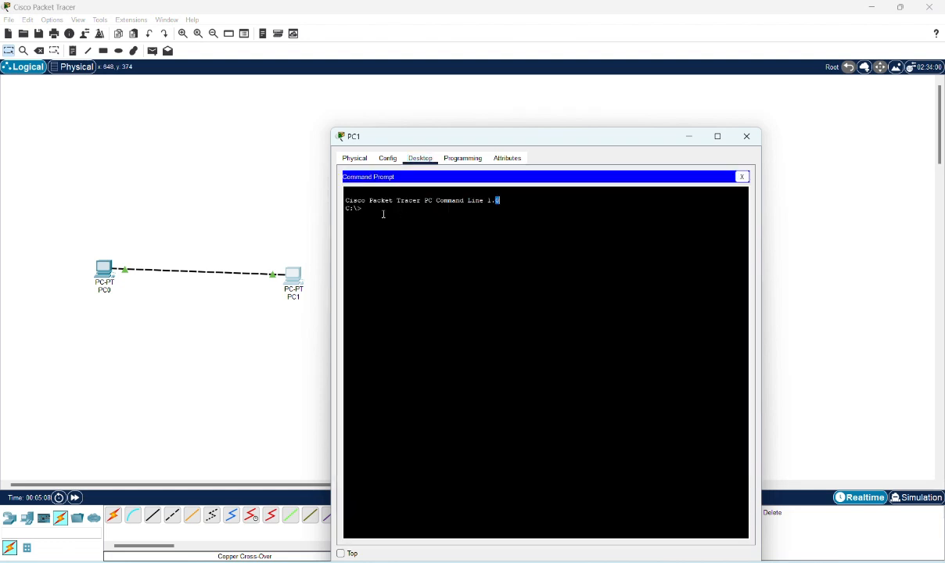
pyautogui.write('ping 192.168.1.1')
pyautogui.press('Return')
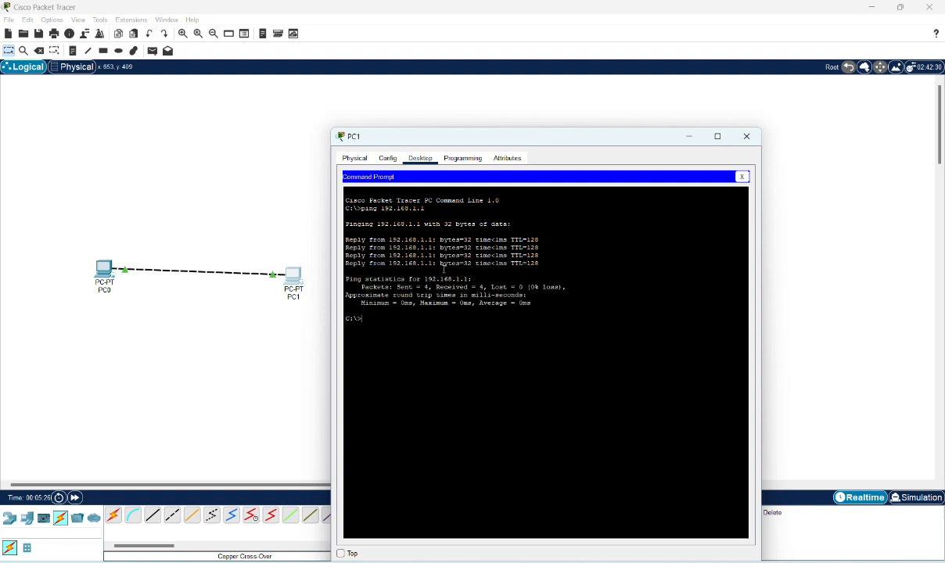
pyautogui.moveTo(523, 287); pyautogui.dragTo(491, 287)
pyautogui.click(271, 324)
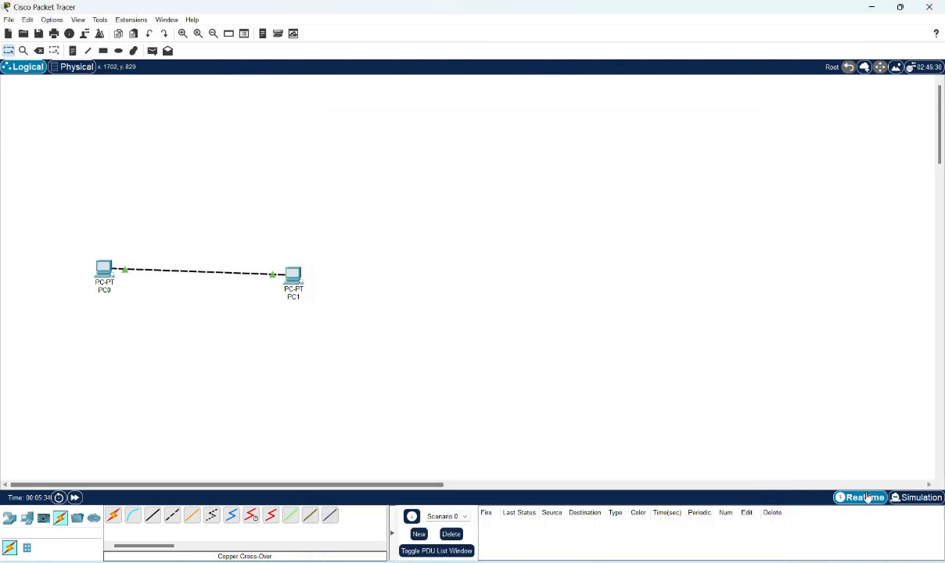
# - In simulation mode, add a simple PDU from PC0 to PC1 and step forward through its delivery and reply
pyautogui.click(918, 499)
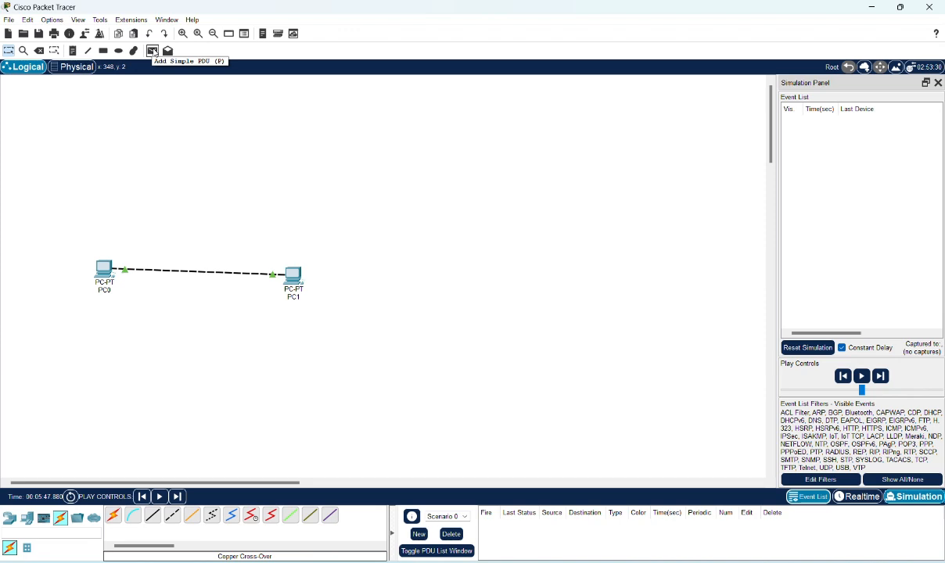
pyautogui.click(101, 268)
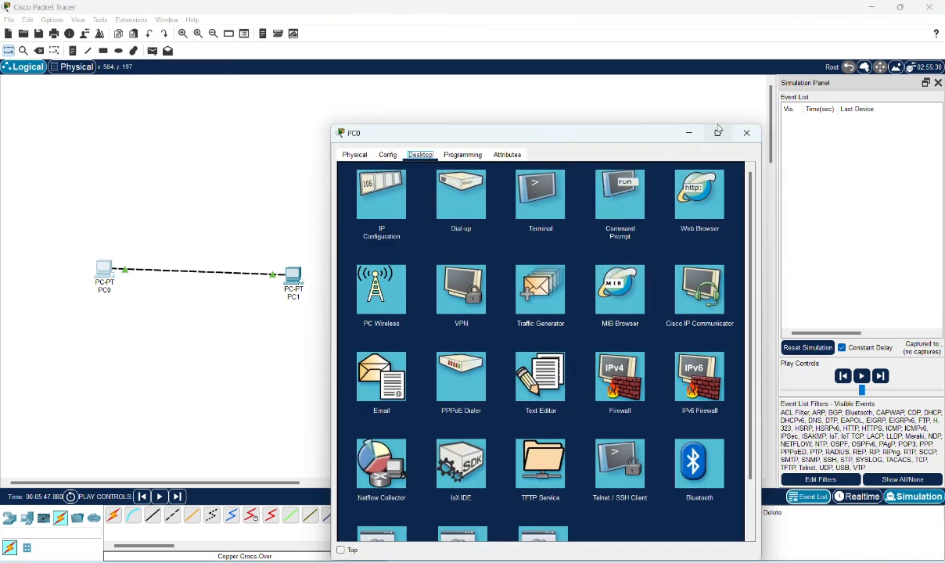
pyautogui.click(705, 125)
pyautogui.click(152, 50)
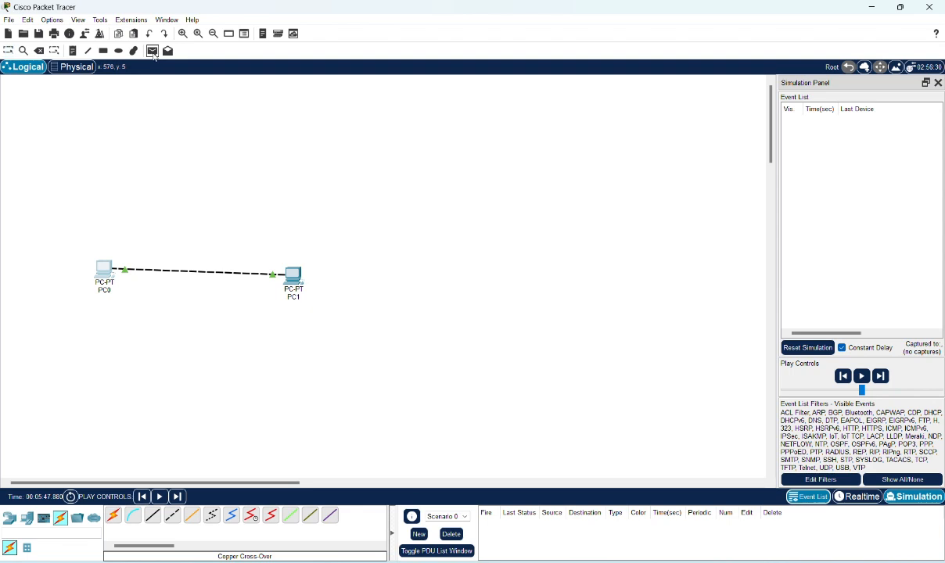
pyautogui.click(108, 270)
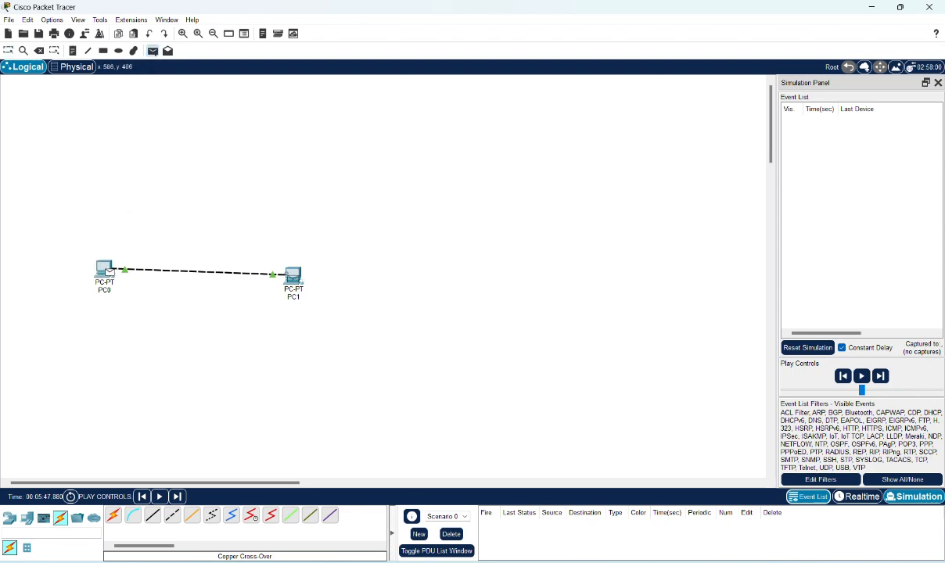
pyautogui.click(294, 274)
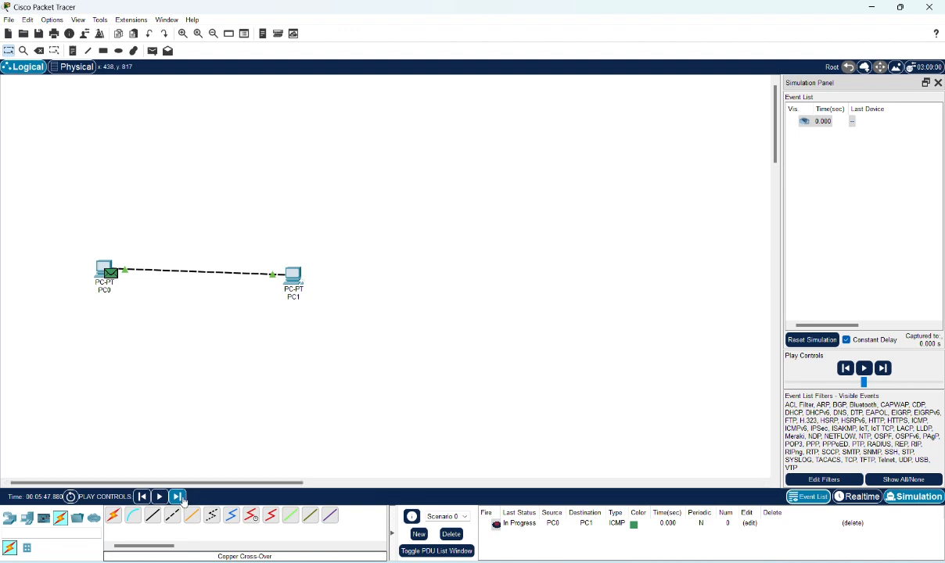
pyautogui.click(179, 498)
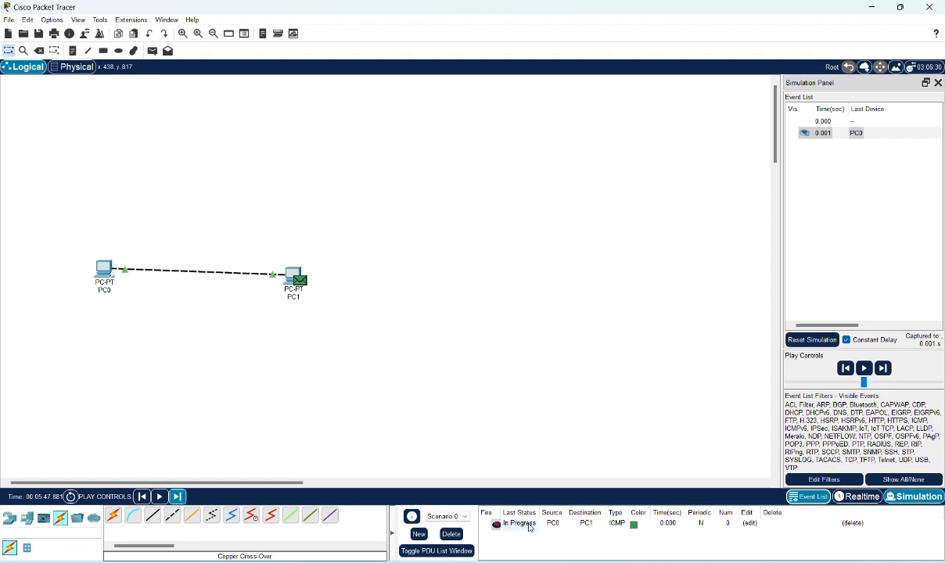
pyautogui.click(180, 498)
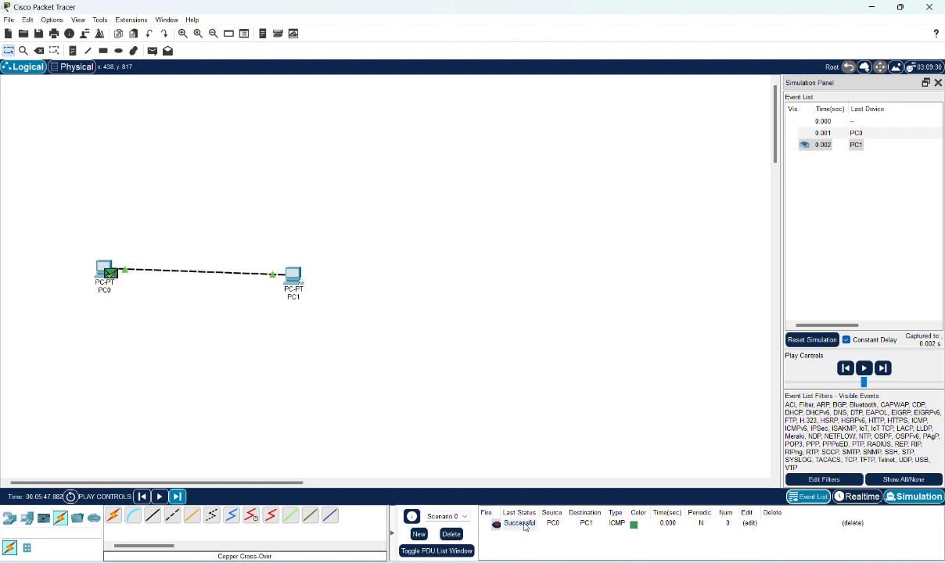
# - Add a second simple PDU from PC1 to PC0 and step the simulation forward through its transfer
pyautogui.click(152, 51)
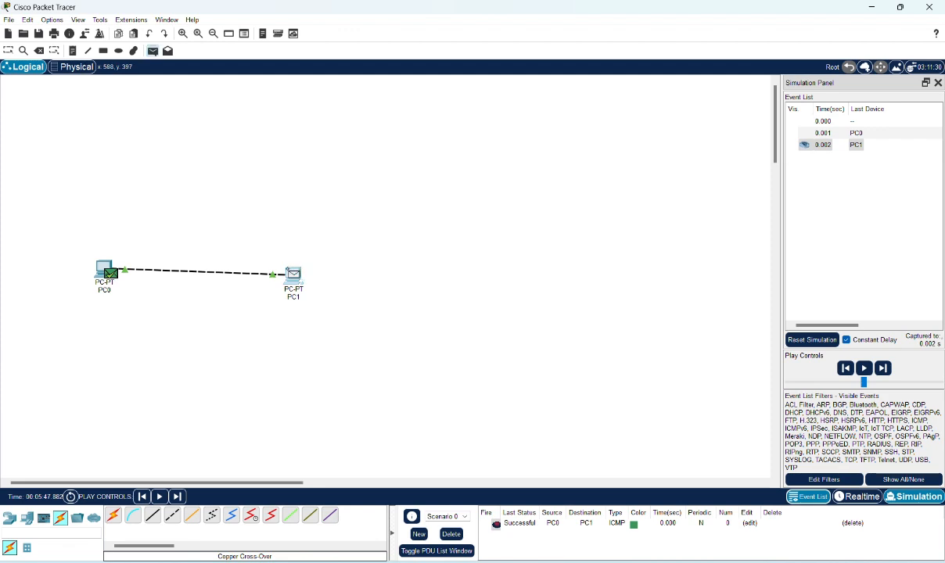
pyautogui.click(291, 275)
pyautogui.click(105, 269)
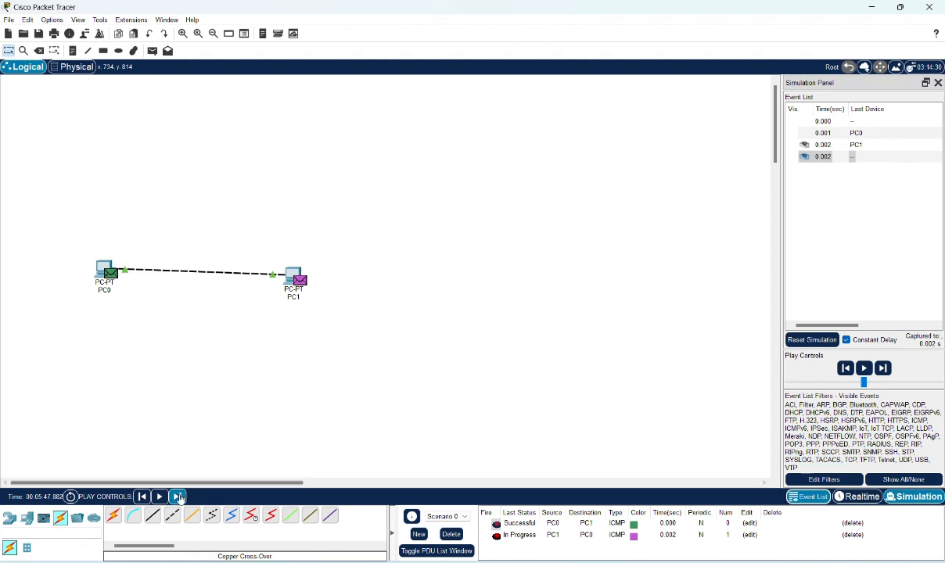
pyautogui.click(178, 497)
pyautogui.click(178, 497)
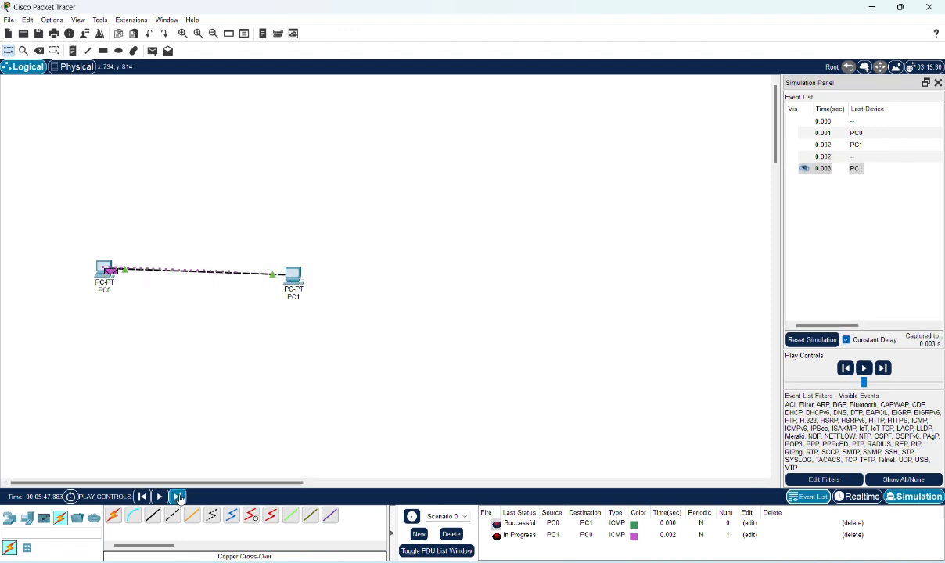